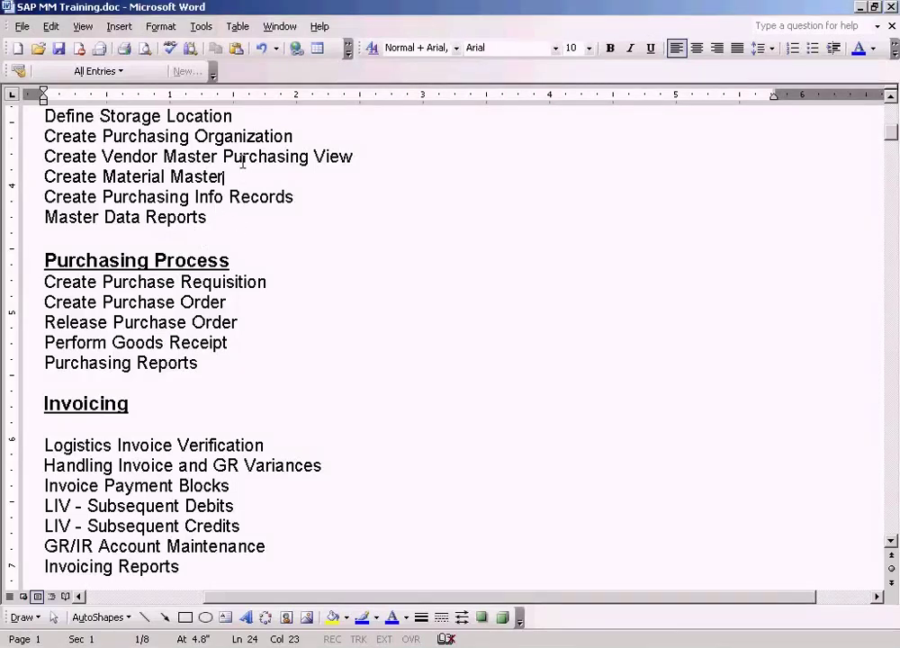
Highlight the Create Material Master line in the training outline and switch to the SAP Easy Access window
{"action": "key", "text": "Home"}
{"action": "key", "text": "shift+End"}
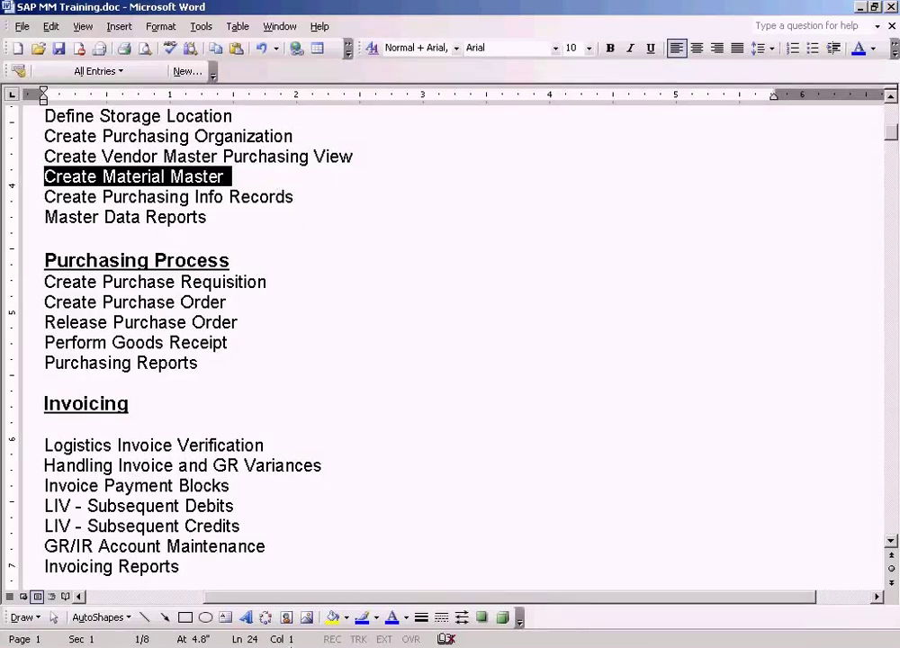
{"action": "left_click", "coordinate": [324, 646]}
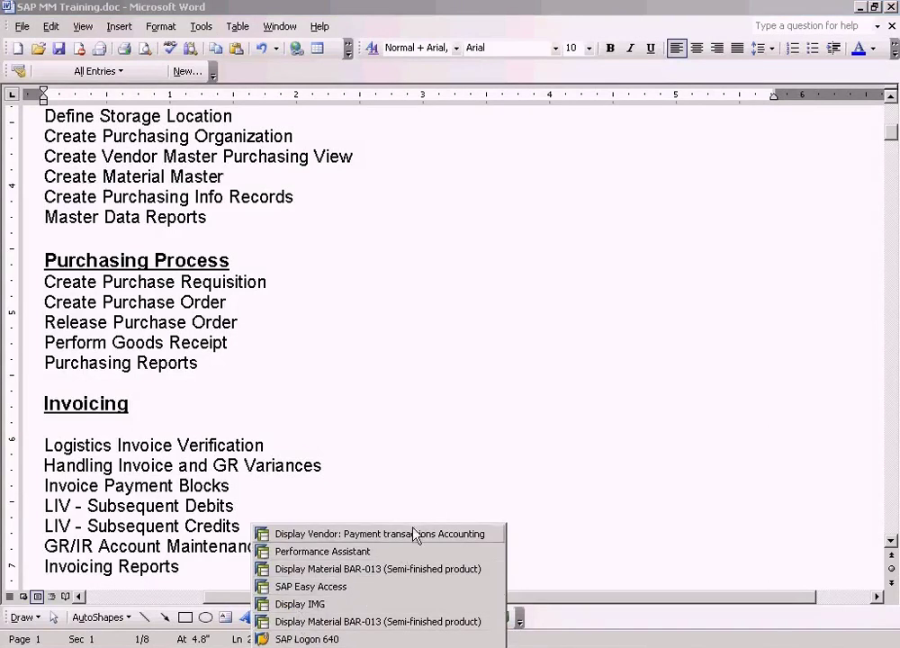
{"action": "left_click", "coordinate": [341, 587]}
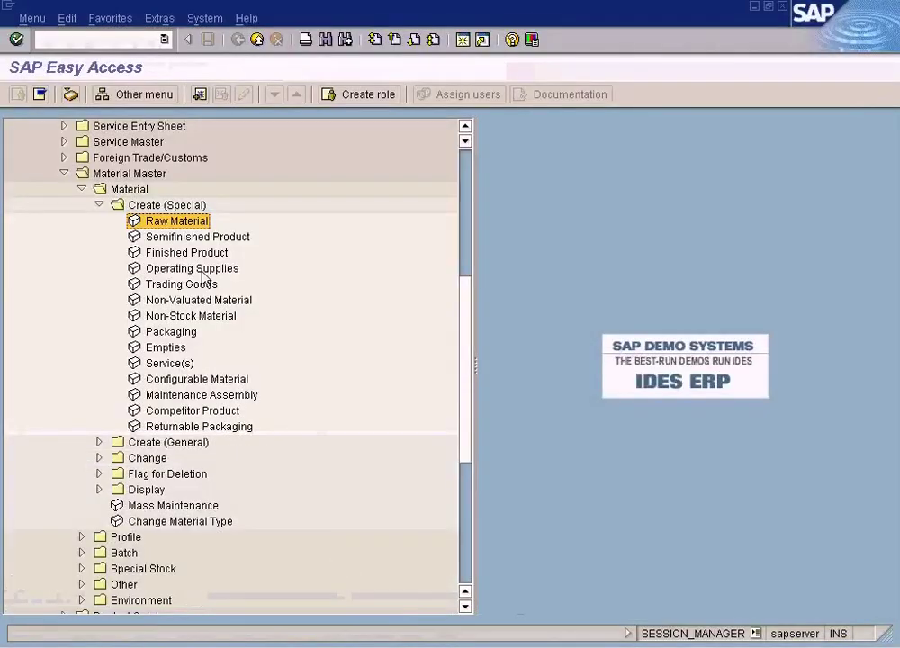
Collapse the Purchasing folder and go through Logistics, Materials Management, Material Master and Material to the Create (Special) folder
{"action": "left_click", "coordinate": [465, 127]}
{"action": "left_click_drag", "start_coordinate": [464, 129], "coordinate": [464, 129]}
{"action": "left_click", "coordinate": [81, 173]}
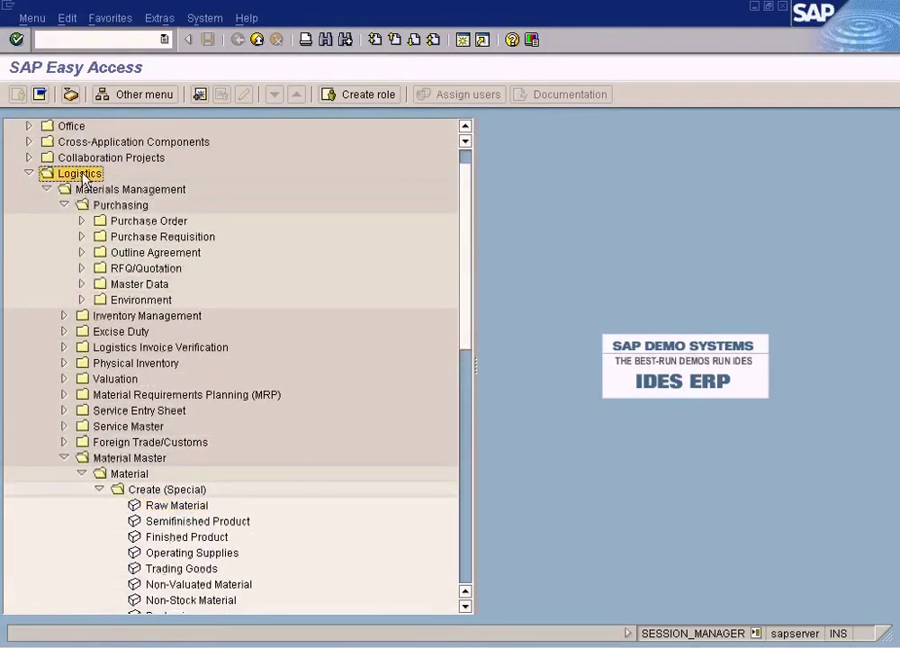
{"action": "left_click", "coordinate": [105, 190]}
{"action": "left_click", "coordinate": [65, 205]}
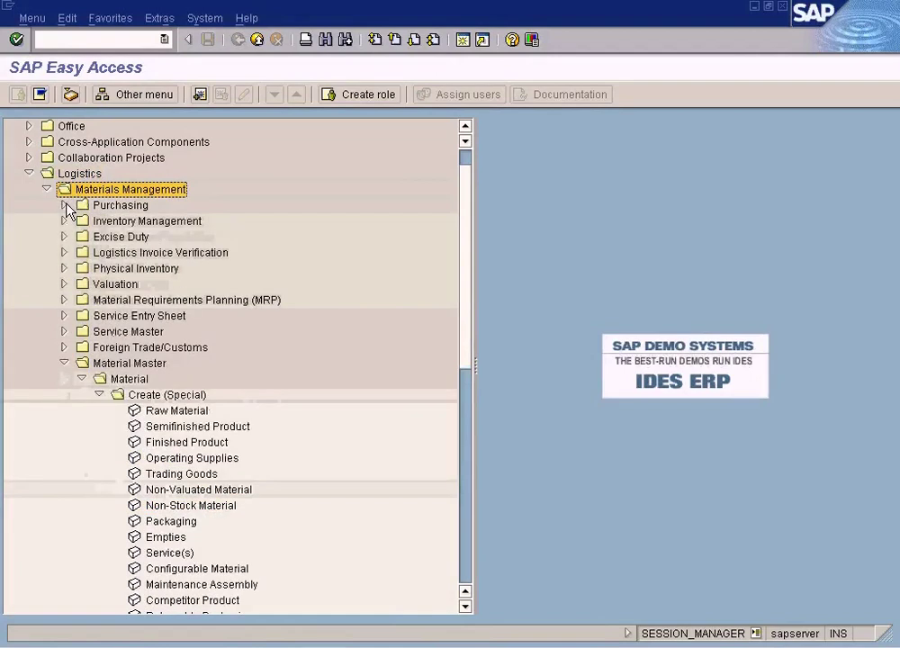
{"action": "left_click", "coordinate": [114, 362]}
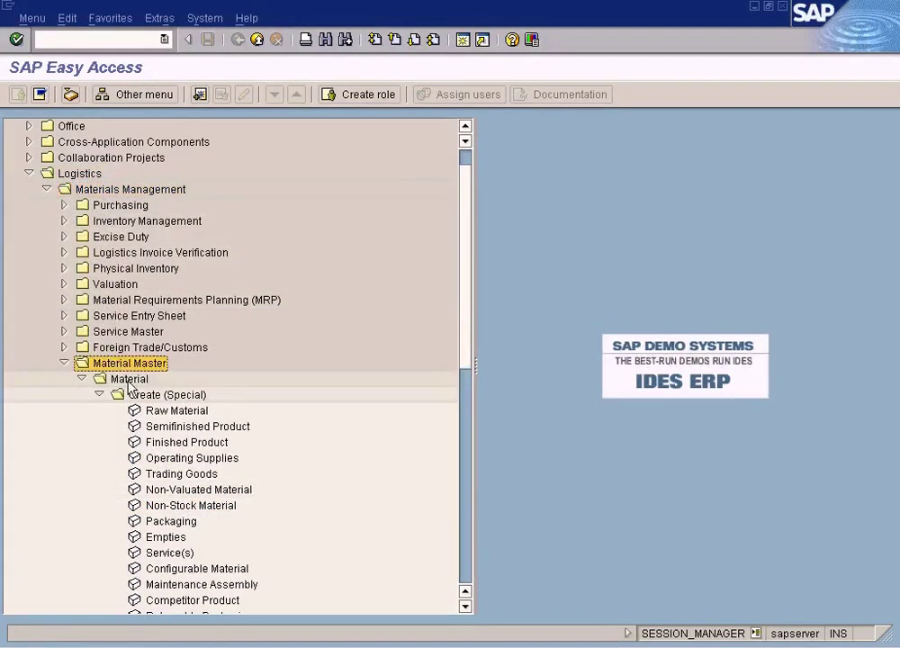
{"action": "left_click", "coordinate": [129, 382]}
{"action": "left_click", "coordinate": [148, 396]}
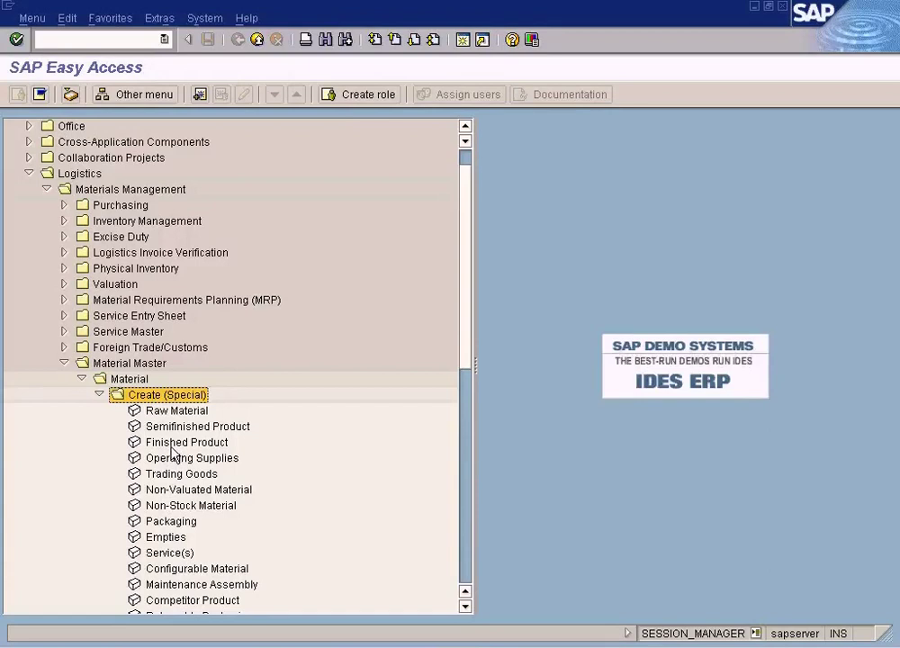
Look through the material types under Create (Special): Raw Material, Semifinished Product, Finished Product and Trading Goods
{"action": "left_click", "coordinate": [173, 416]}
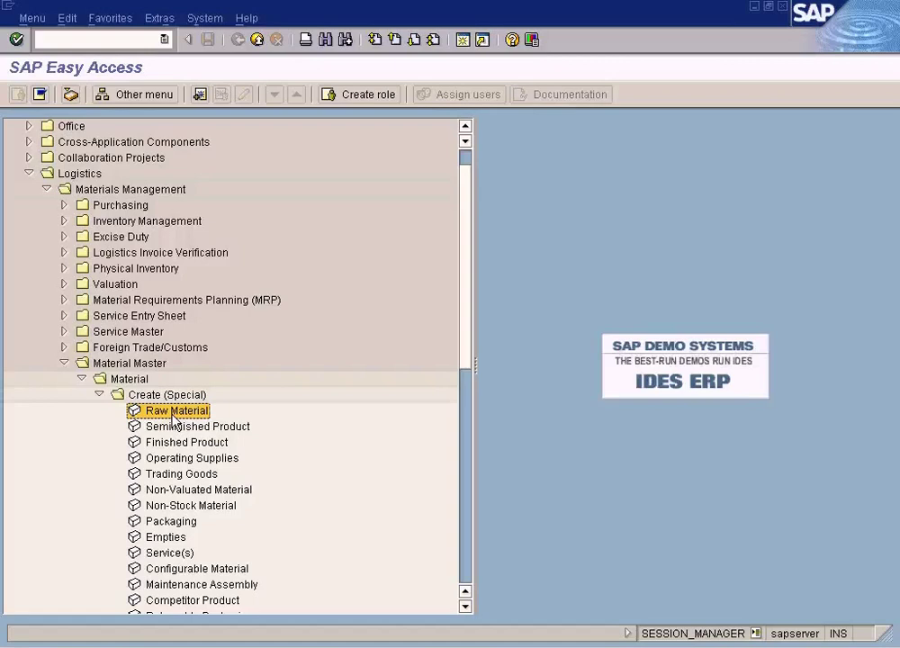
{"action": "left_click", "coordinate": [176, 442]}
{"action": "left_click", "coordinate": [180, 427]}
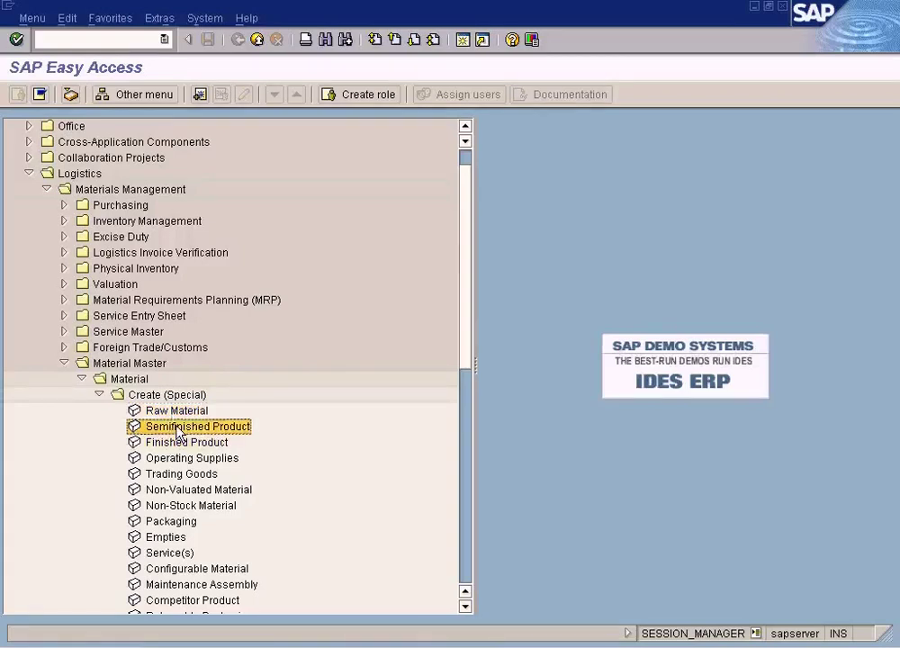
{"action": "left_click", "coordinate": [178, 444]}
{"action": "left_click", "coordinate": [180, 427]}
{"action": "left_click", "coordinate": [179, 442]}
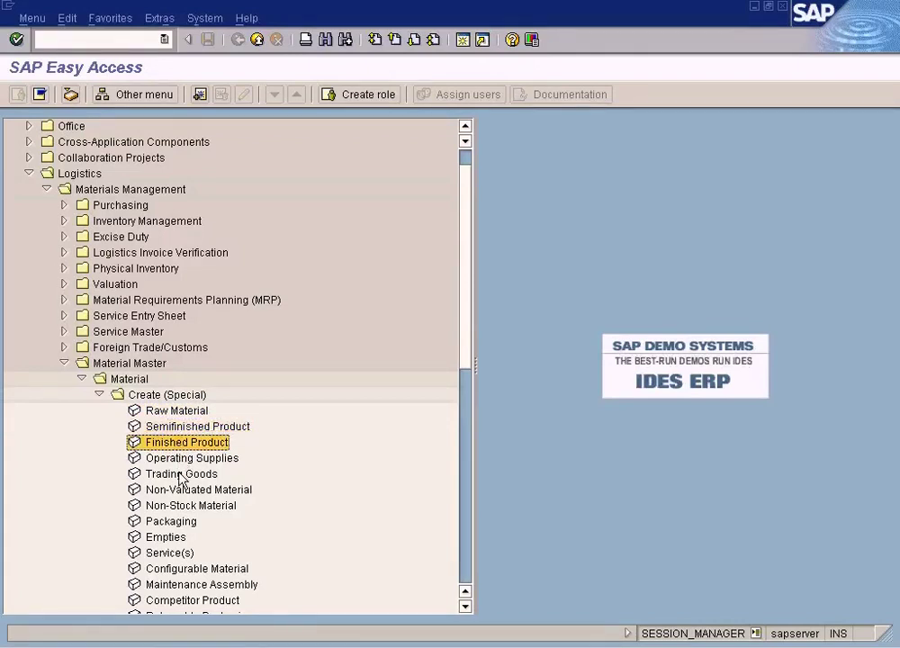
{"action": "left_click", "coordinate": [180, 474]}
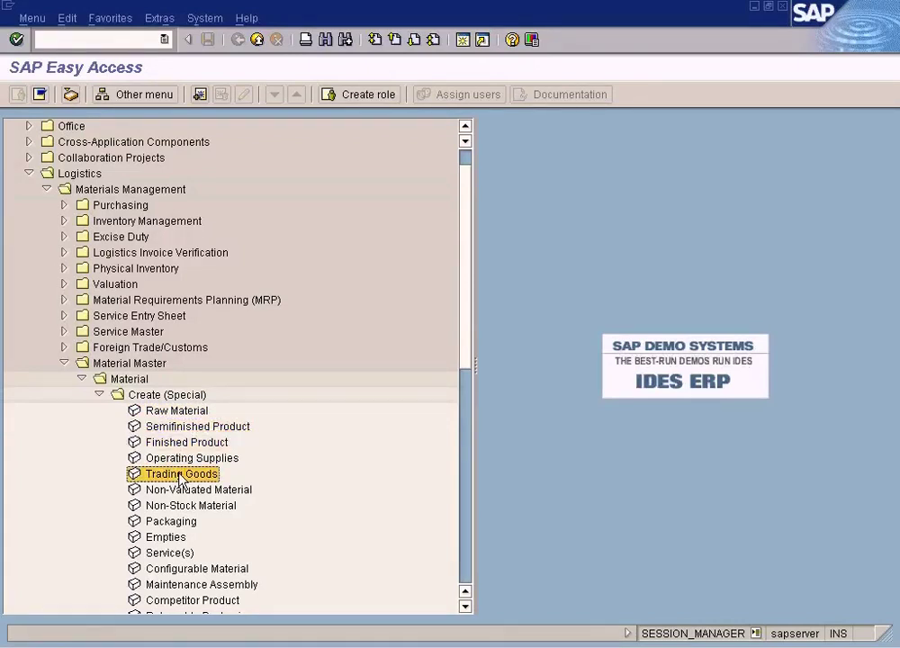
Compare the Raw Material and Trading Goods entries, view the initial screen for creating trading goods, and return to the SAP menu
{"action": "left_click", "coordinate": [180, 413]}
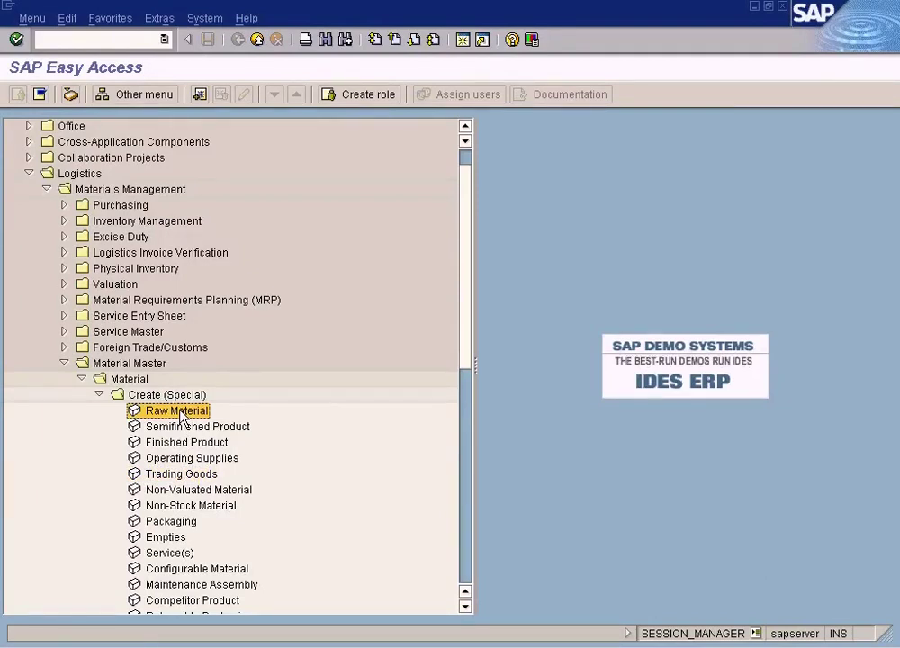
{"action": "left_click", "coordinate": [179, 475]}
{"action": "left_click", "coordinate": [178, 412]}
{"action": "left_click", "coordinate": [176, 470]}
{"action": "left_click", "coordinate": [174, 413]}
{"action": "double_click", "coordinate": [175, 475]}
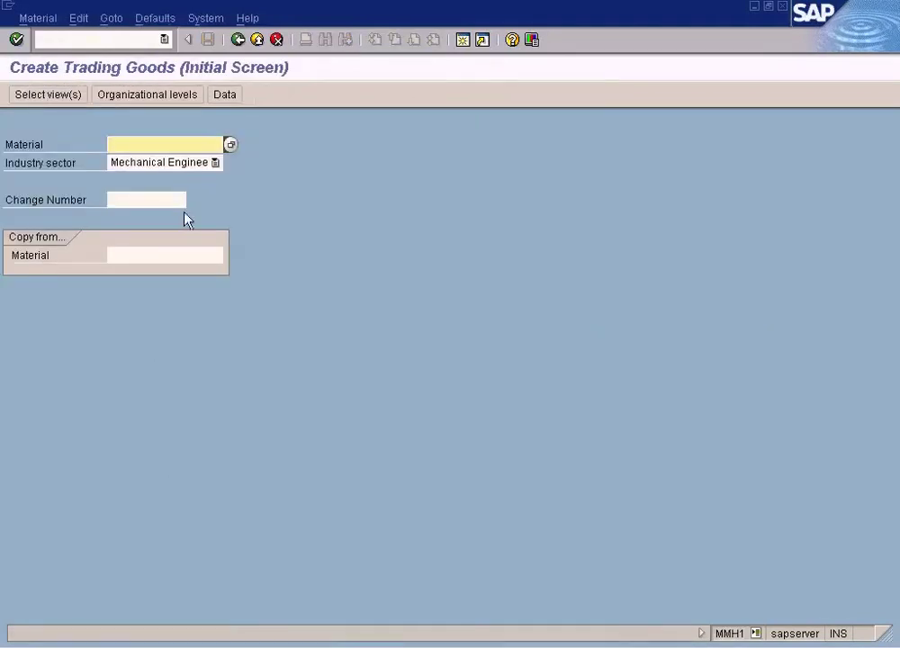
{"action": "left_click", "coordinate": [238, 40]}
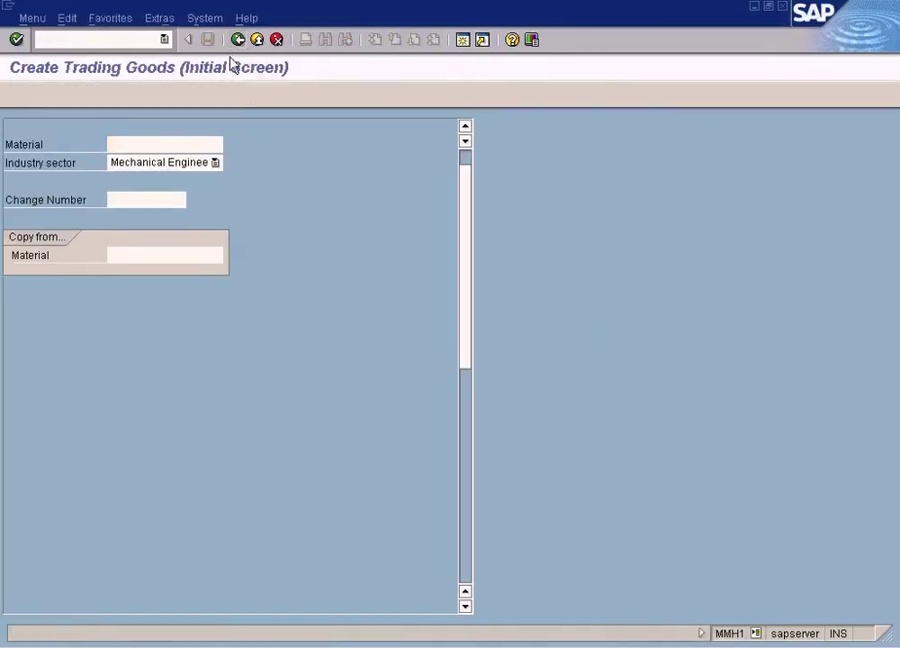
Start creating a raw material and enter TYRE-A as its material number
{"action": "double_click", "coordinate": [184, 412]}
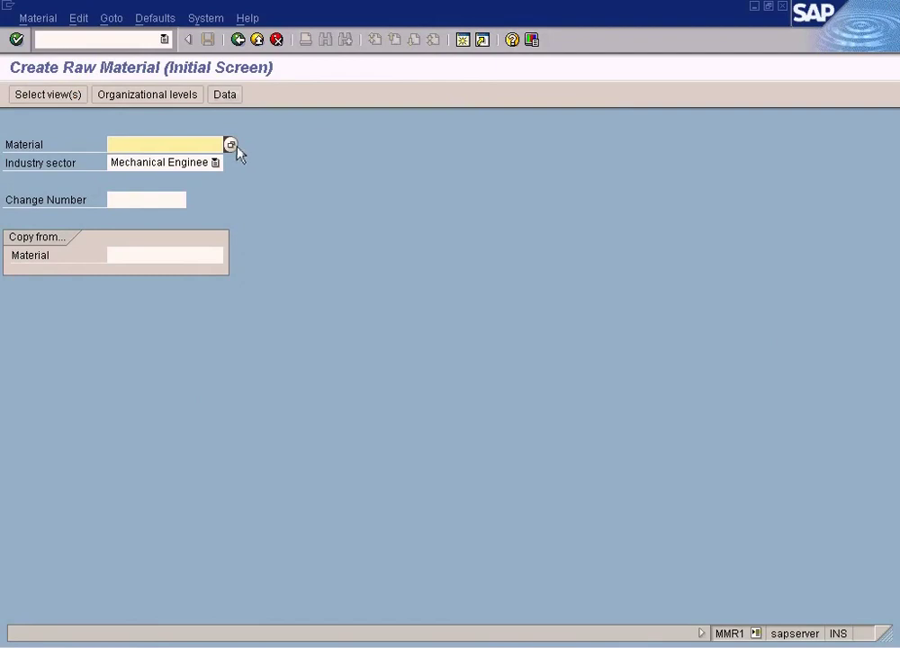
{"action": "type", "text": "TYRE"}
{"action": "type", "text": "-A"}
{"action": "left_click", "coordinate": [173, 199]}
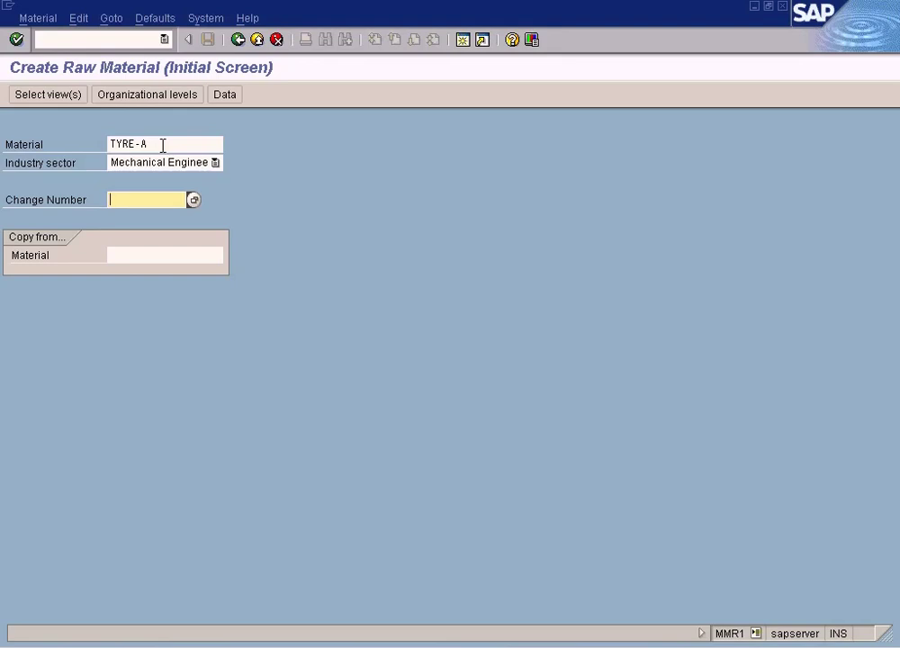
Review the available industry sectors and read the field help on what the industry sector determines
{"action": "left_click", "coordinate": [216, 163]}
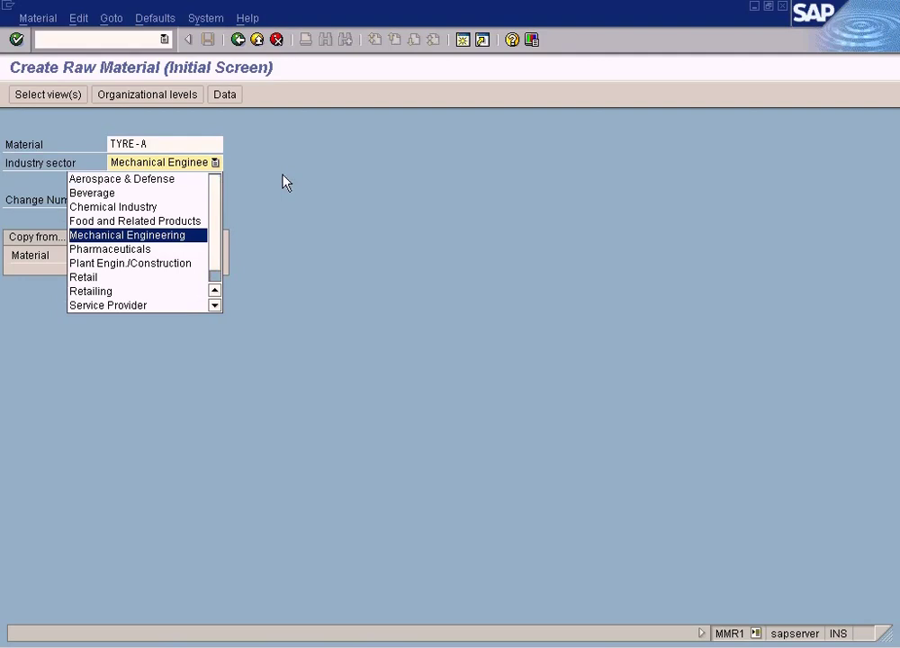
{"action": "left_click", "coordinate": [195, 167]}
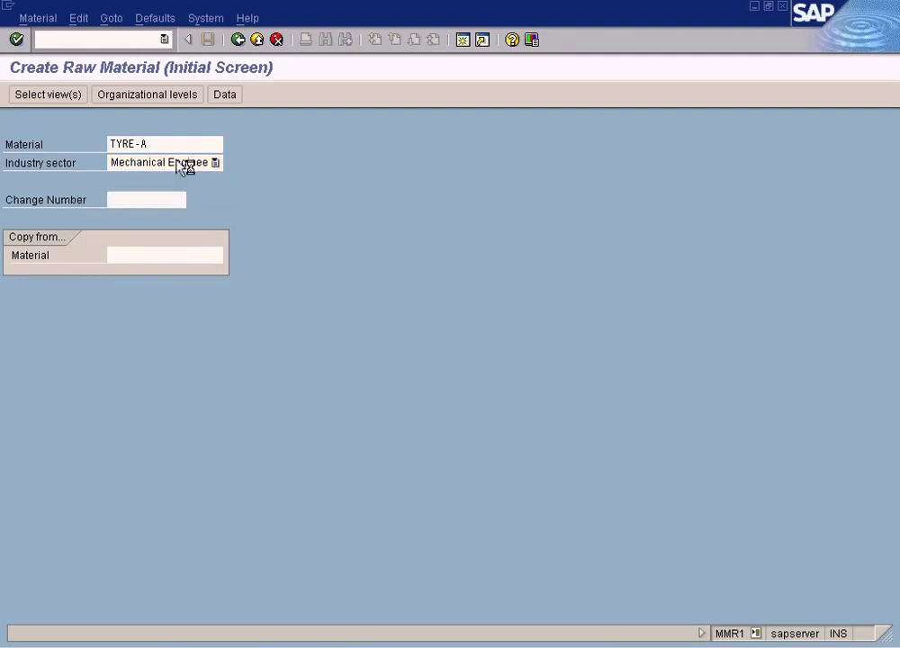
{"action": "key", "text": "F1"}
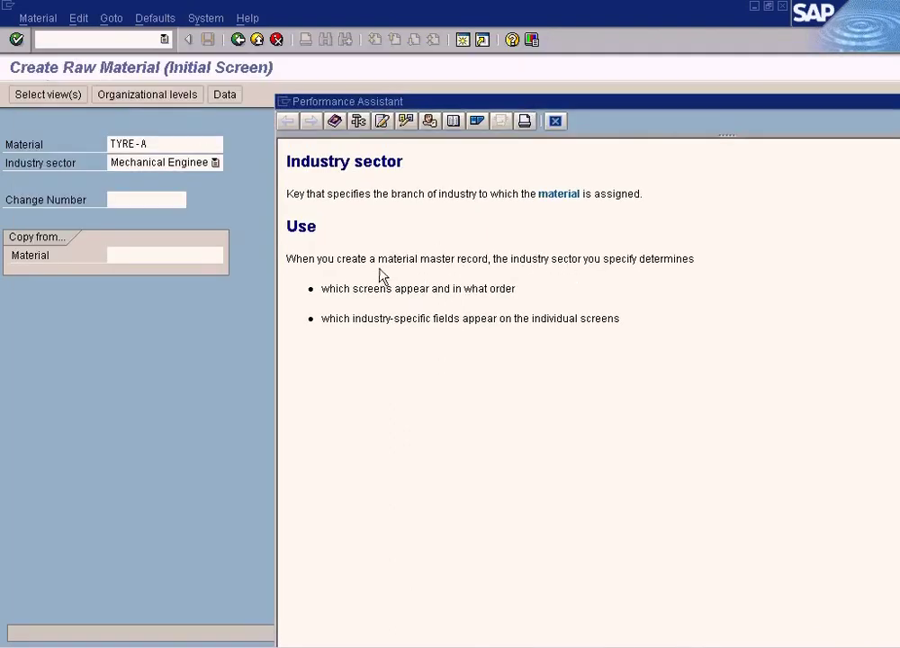
{"action": "left_click_drag", "start_coordinate": [378, 260], "coordinate": [695, 259]}
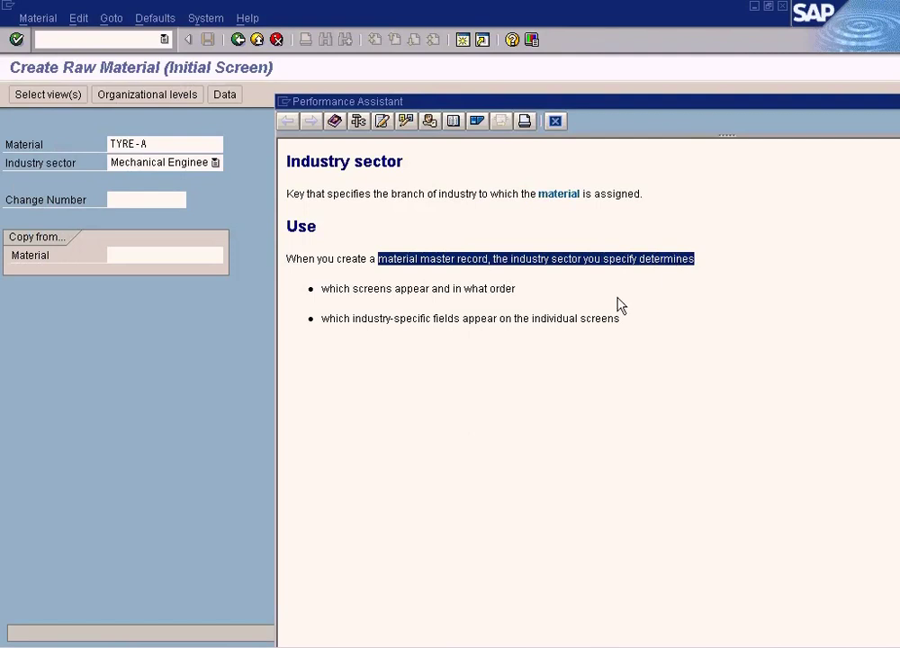
{"action": "left_click_drag", "start_coordinate": [322, 289], "coordinate": [626, 317]}
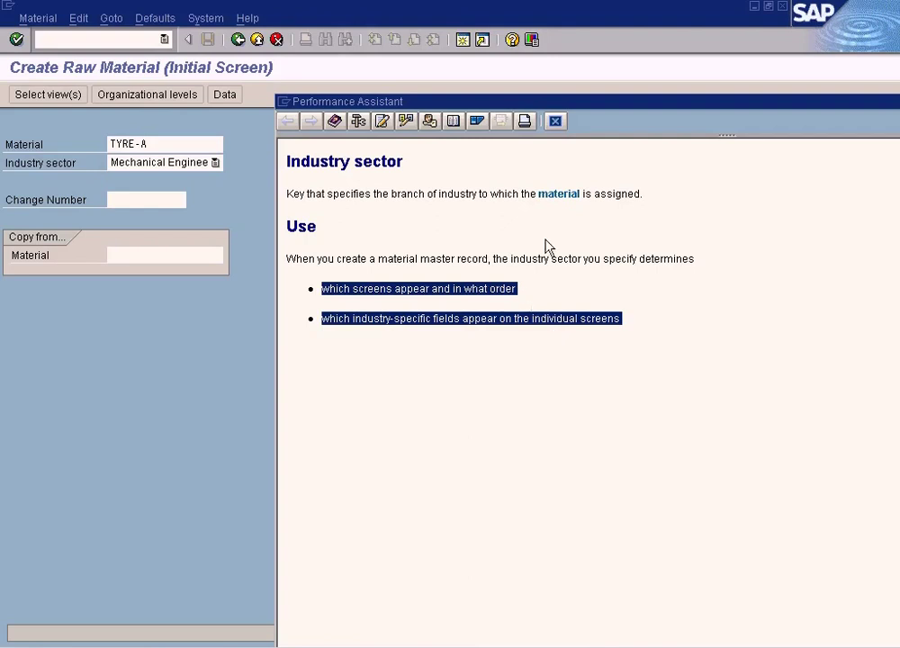
{"action": "left_click", "coordinate": [555, 121]}
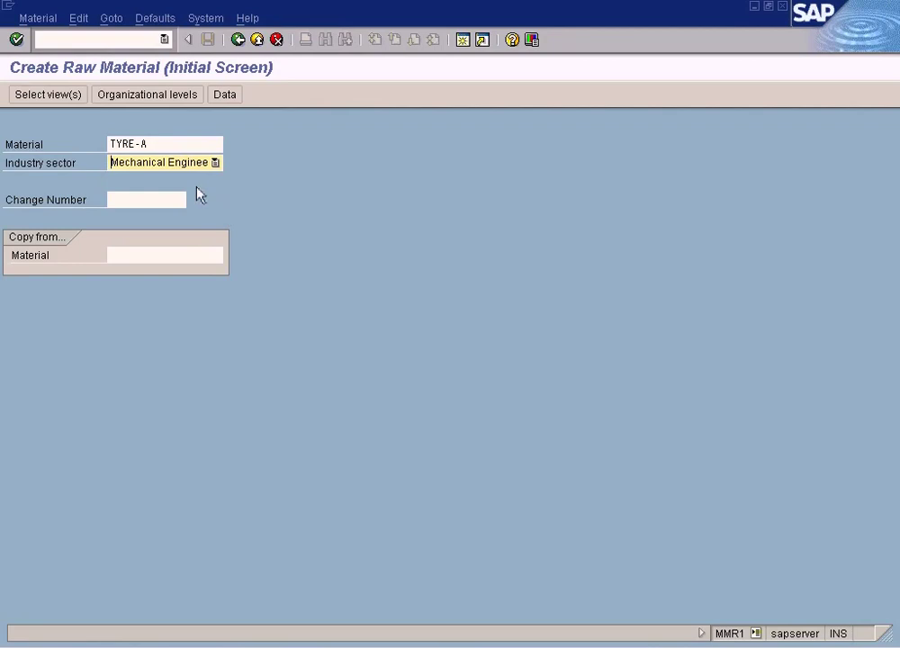
Choose the Basic Data 1 and Basic Data 2 views for the material and continue to its data screens
{"action": "key", "text": "Return"}
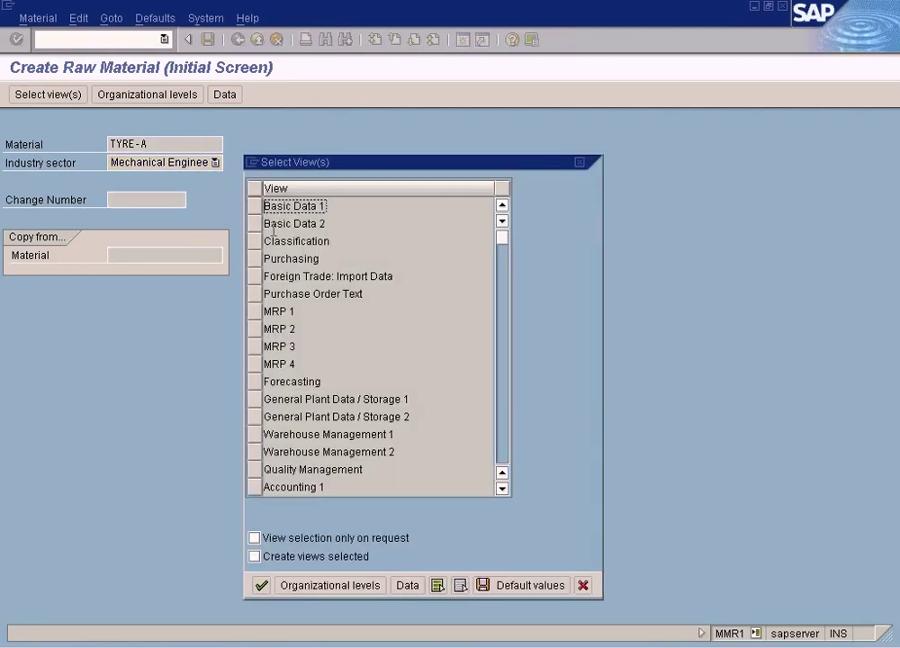
{"action": "left_click", "coordinate": [255, 206]}
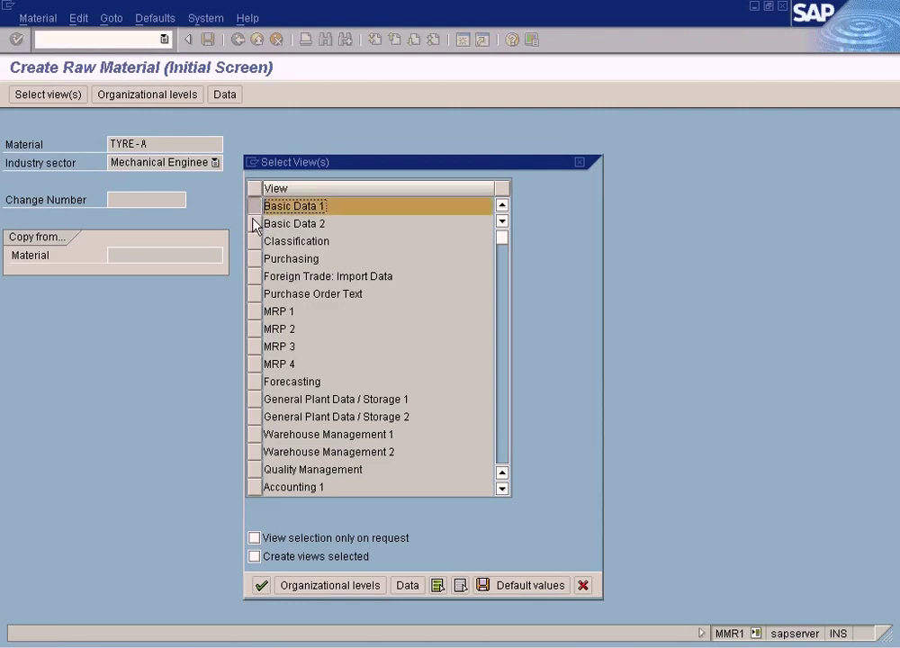
{"action": "left_click", "coordinate": [255, 224]}
{"action": "left_click", "coordinate": [262, 587]}
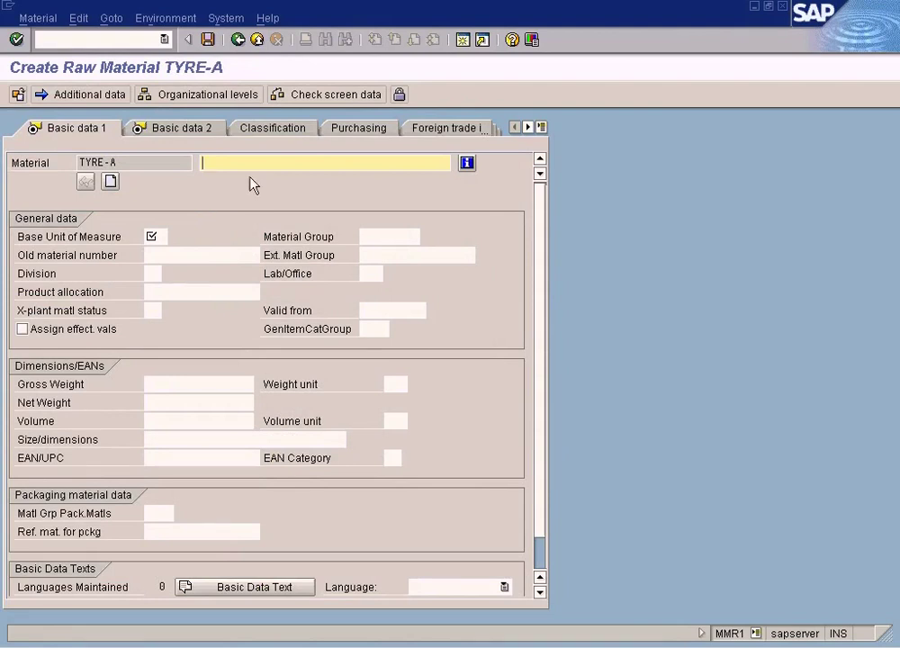
Enter the material description Tyre A and choose EA (Each) as the base unit of measure
{"action": "type", "text": "Tyre A"}
{"action": "left_click", "coordinate": [157, 236]}
{"action": "key", "text": "F4"}
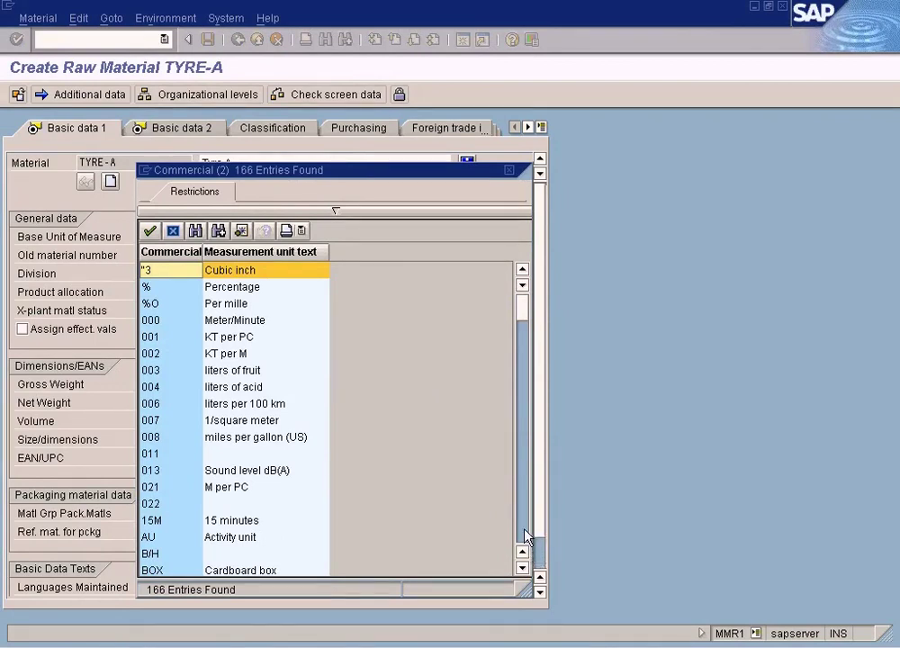
{"action": "left_click", "coordinate": [526, 536]}
{"action": "left_click", "coordinate": [526, 537]}
{"action": "left_click", "coordinate": [526, 537]}
{"action": "left_click", "coordinate": [526, 536]}
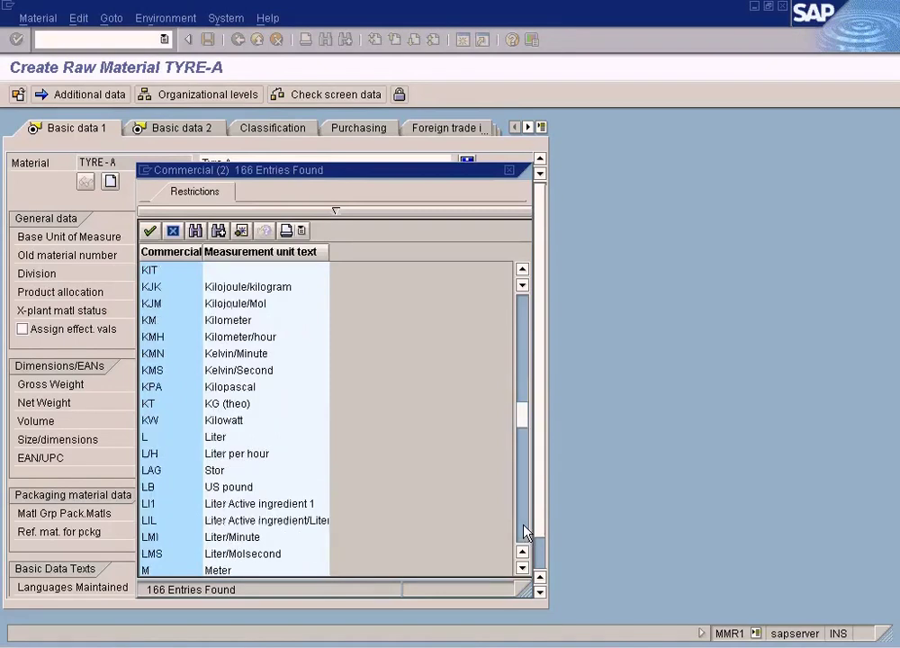
{"action": "left_click", "coordinate": [521, 335]}
{"action": "left_click", "coordinate": [519, 323]}
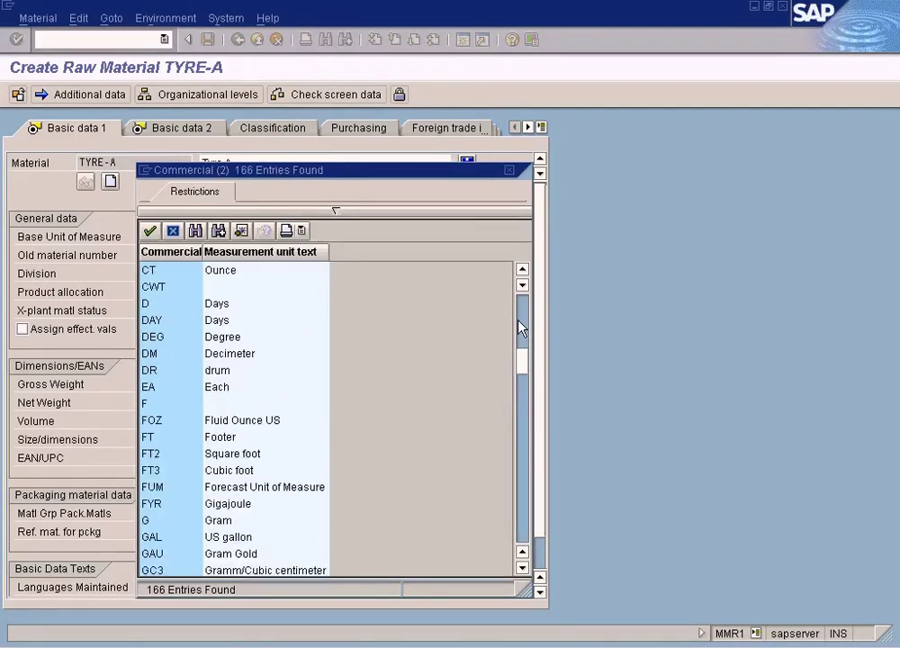
{"action": "double_click", "coordinate": [236, 388]}
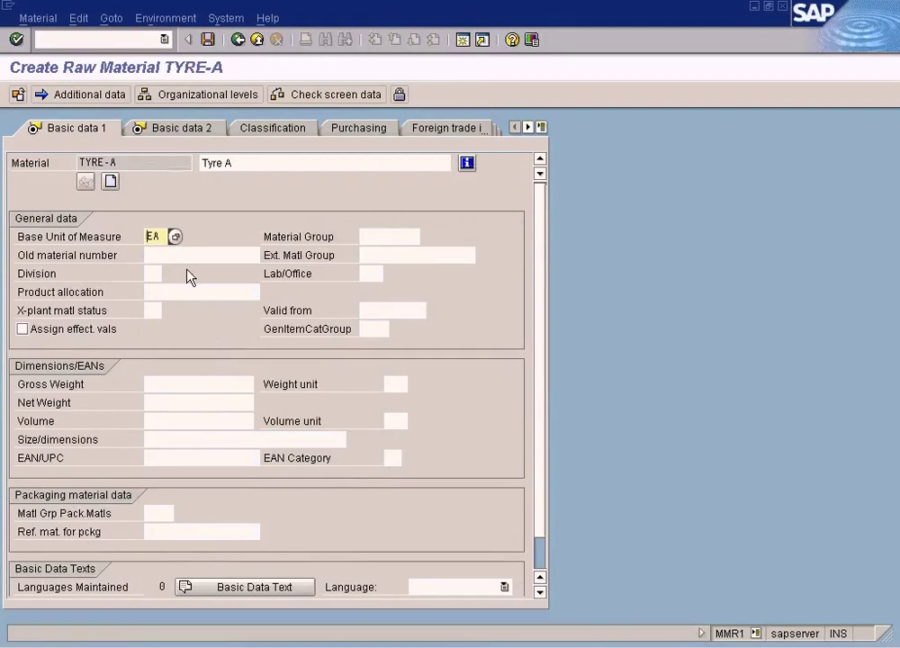
Set the material's gross weight to 1 and its weight unit to KG
{"action": "left_click", "coordinate": [184, 255]}
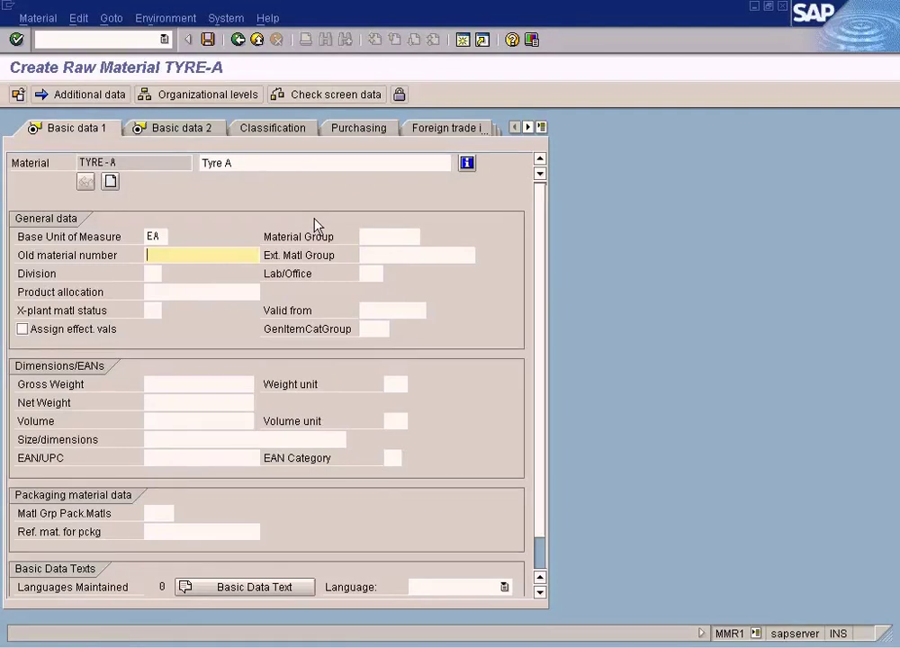
{"action": "left_click", "coordinate": [189, 382]}
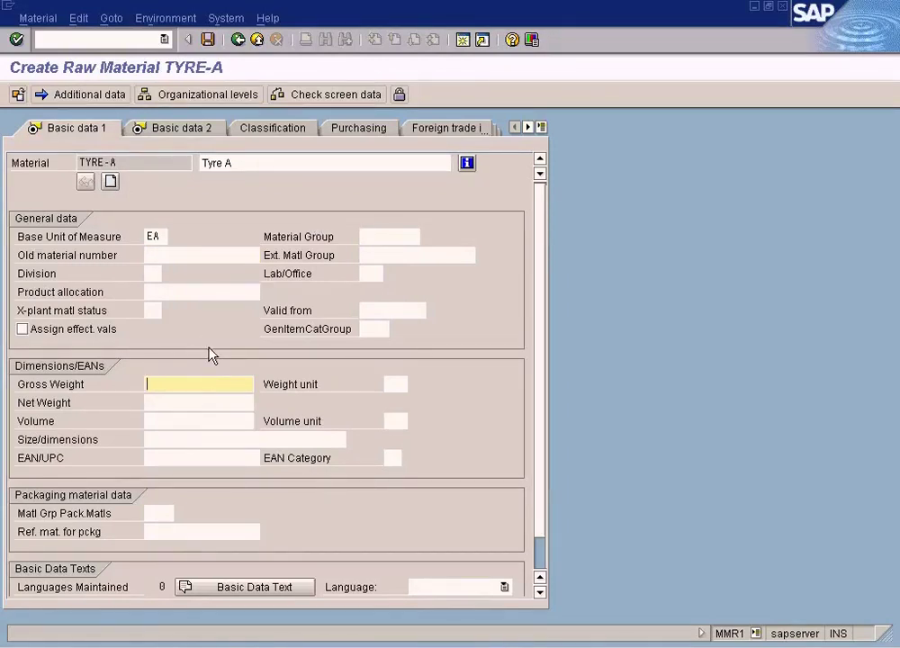
{"action": "type", "text": "1"}
{"action": "key", "text": "Tab"}
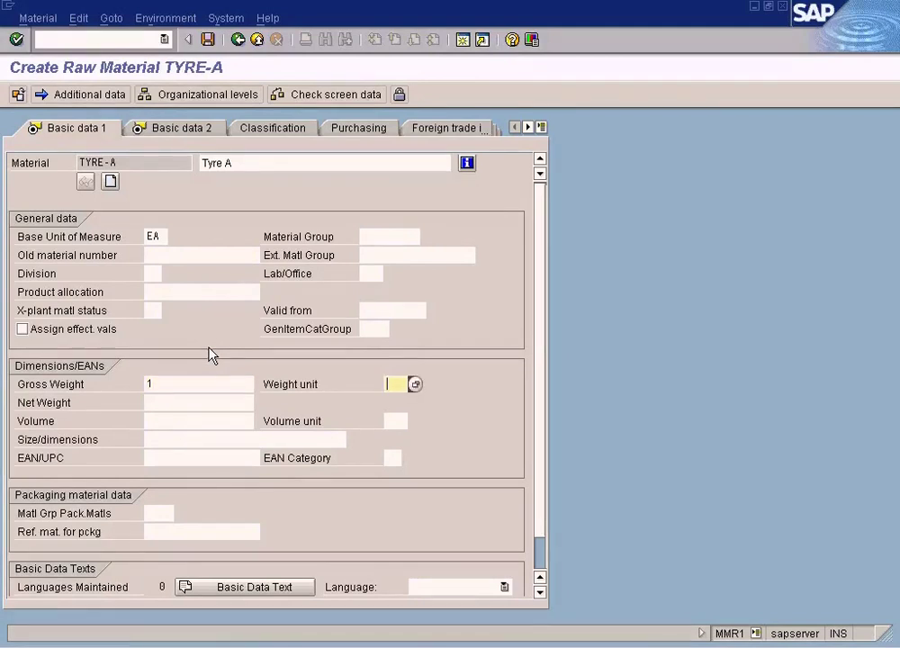
{"action": "type", "text": "KG"}
Review the Basic data 2 view, return to Basic data 1, and save the new raw material
{"action": "left_click", "coordinate": [207, 129]}
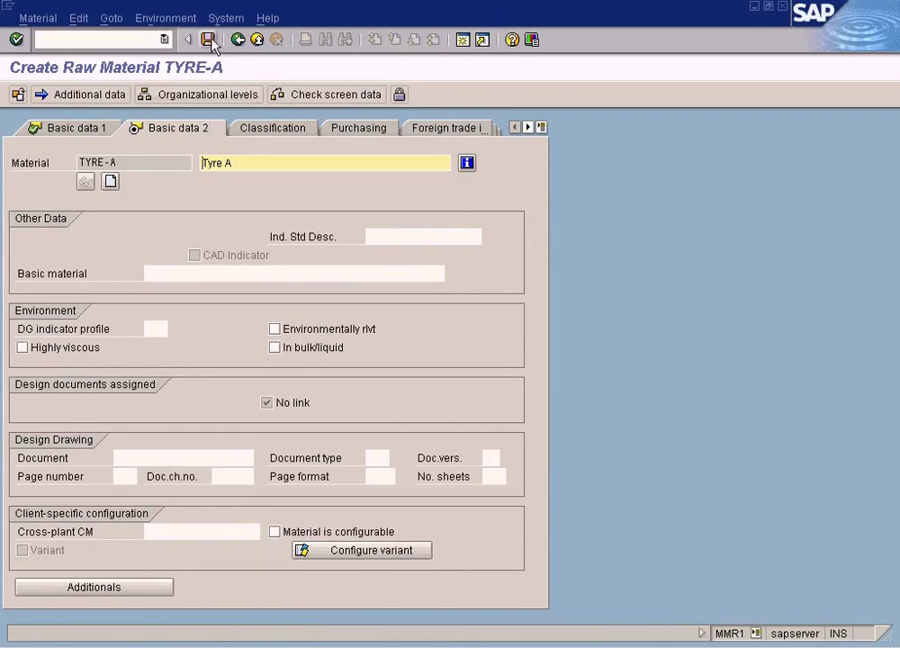
{"action": "left_click", "coordinate": [80, 128]}
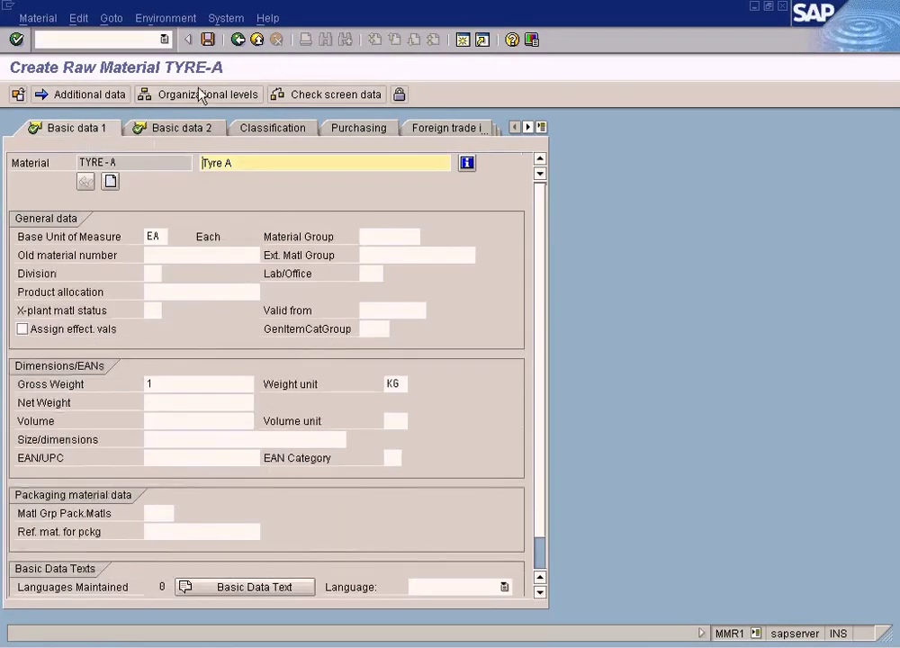
{"action": "left_click", "coordinate": [208, 40]}
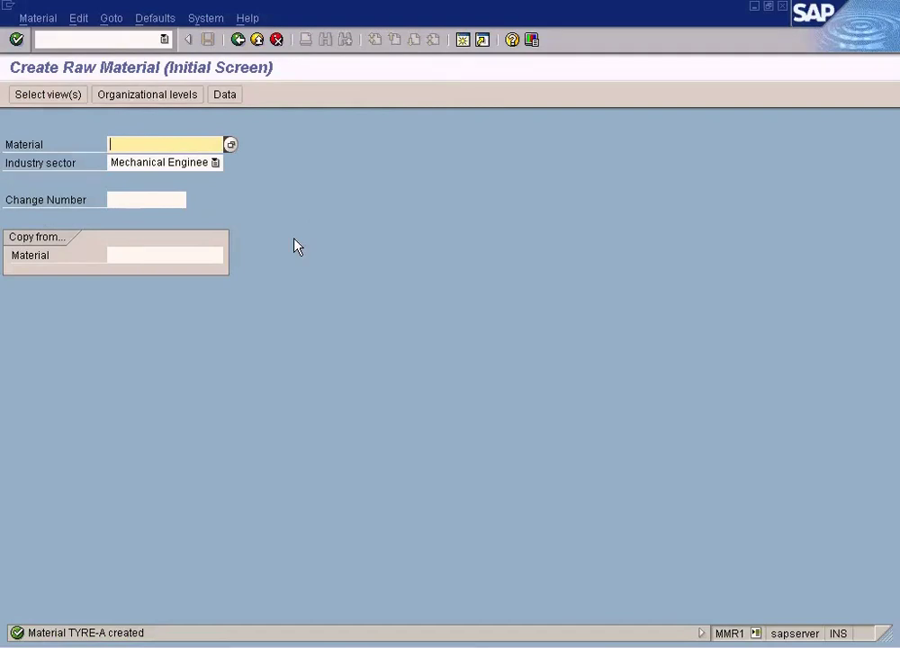
Start a new raw material numbered TYRE-B and continue through the view selection to its Basic data 1 screen
{"action": "type", "text": "tyre-B"}
{"action": "key", "text": "Return"}
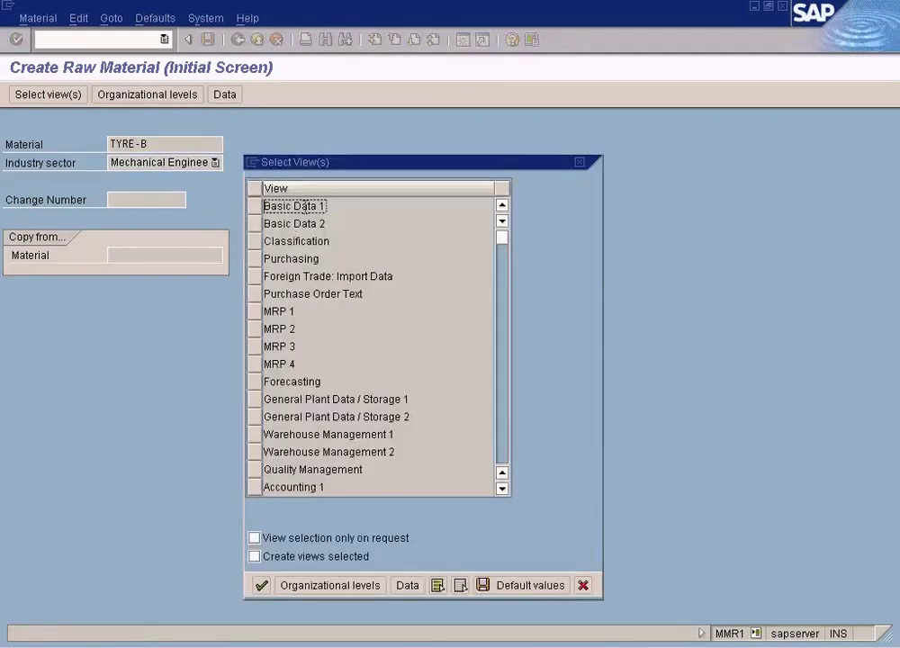
{"action": "left_click", "coordinate": [260, 586]}
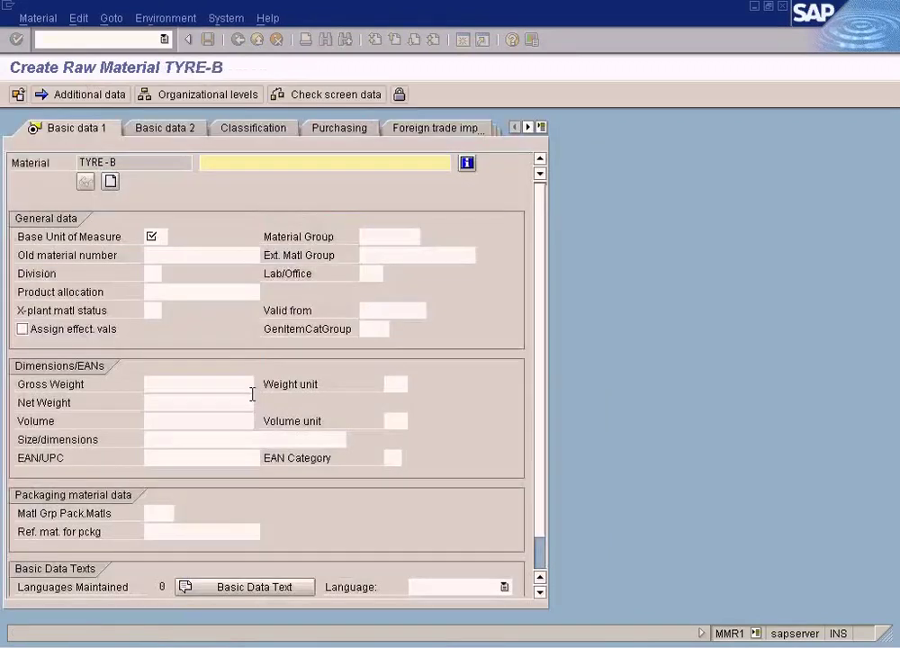
Enter the material description Tyre-B with base unit of measure EA, and save the material
{"action": "type", "text": "Tyre"}
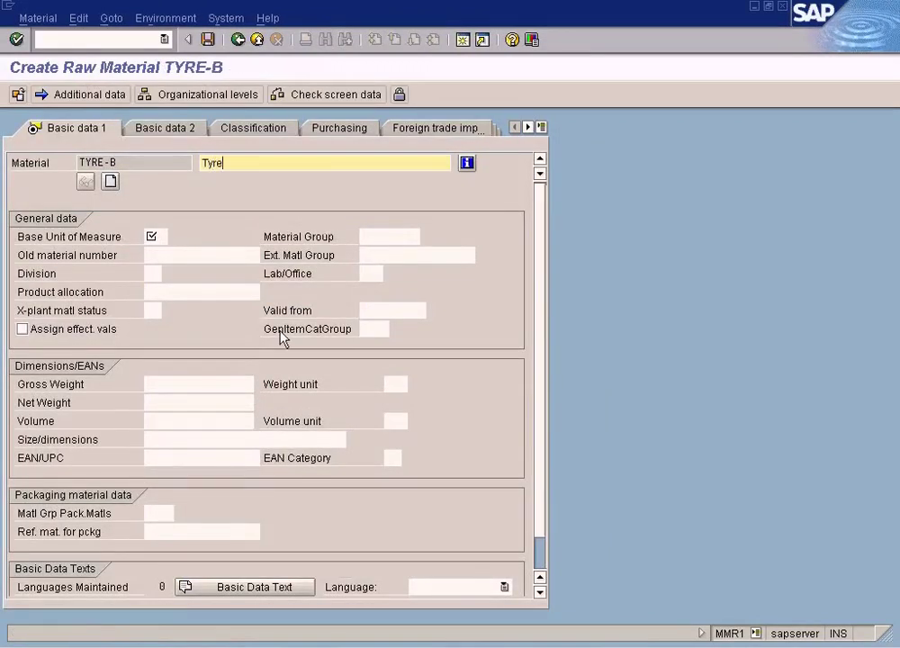
{"action": "type", "text": "-B"}
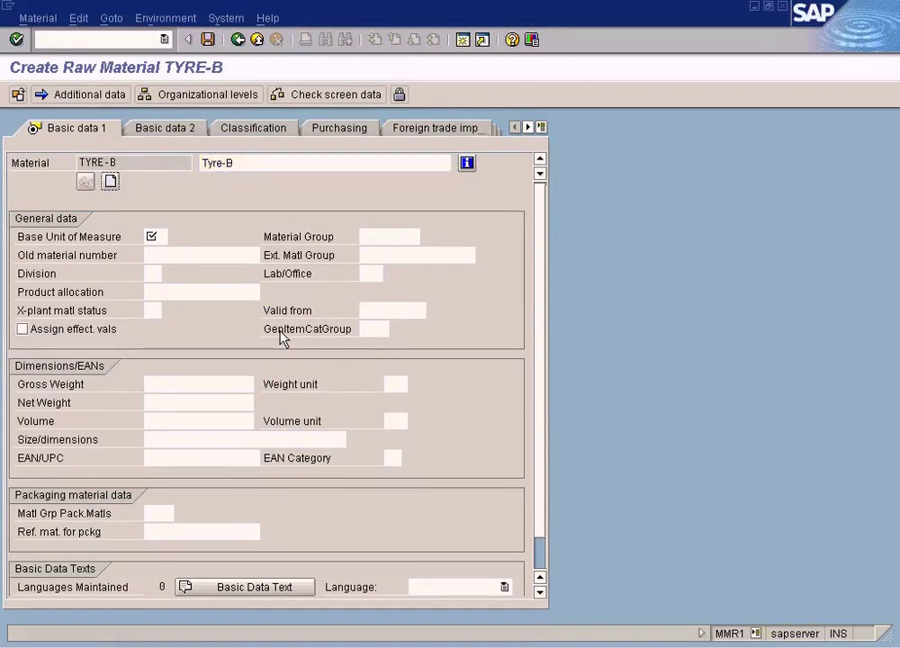
{"action": "left_click", "coordinate": [164, 240]}
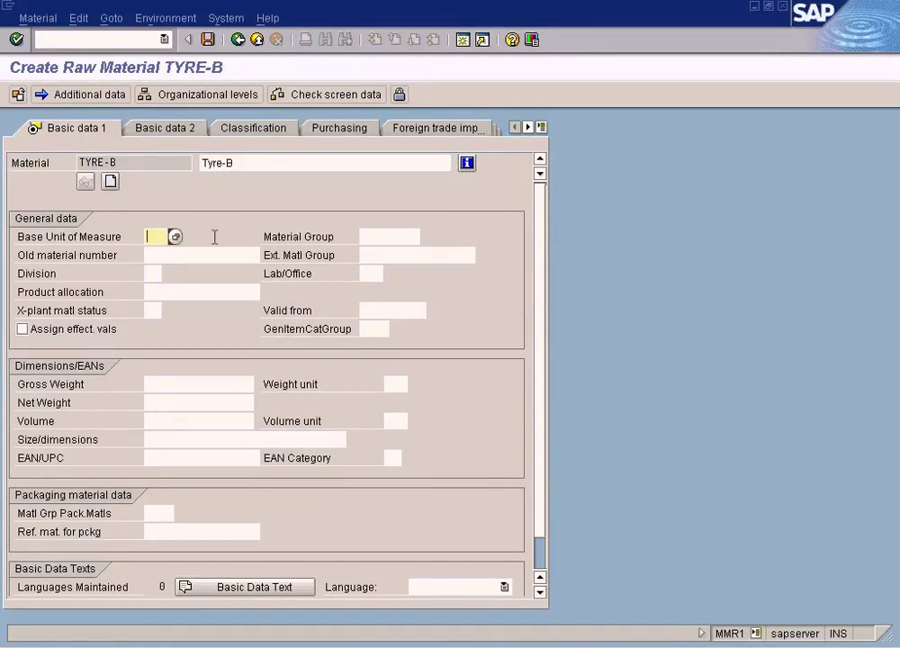
{"action": "type", "text": "EA"}
{"action": "left_click", "coordinate": [154, 386]}
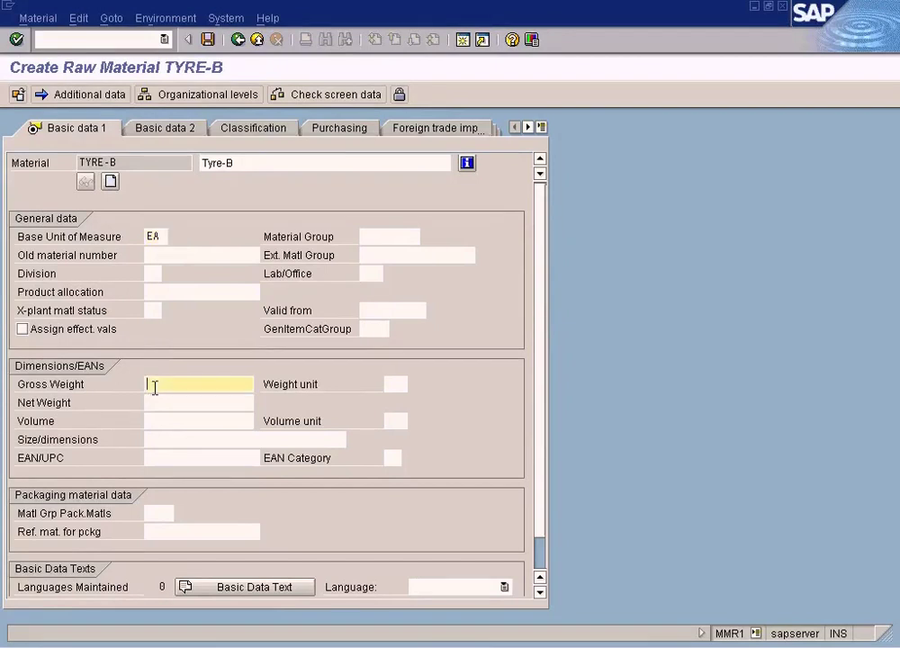
{"action": "left_click", "coordinate": [209, 40]}
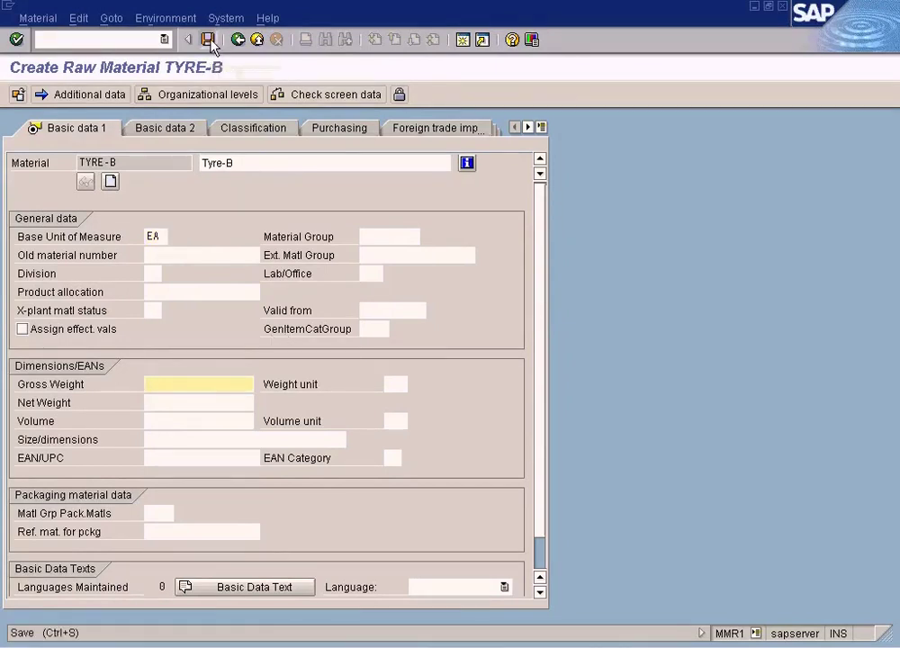